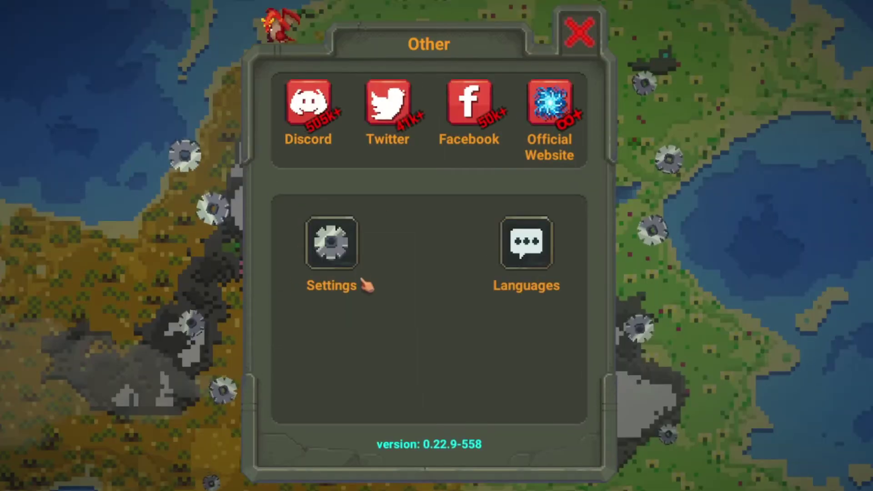
Open the game's settings and check the Experimental Mode option under Other.
click(328, 211)
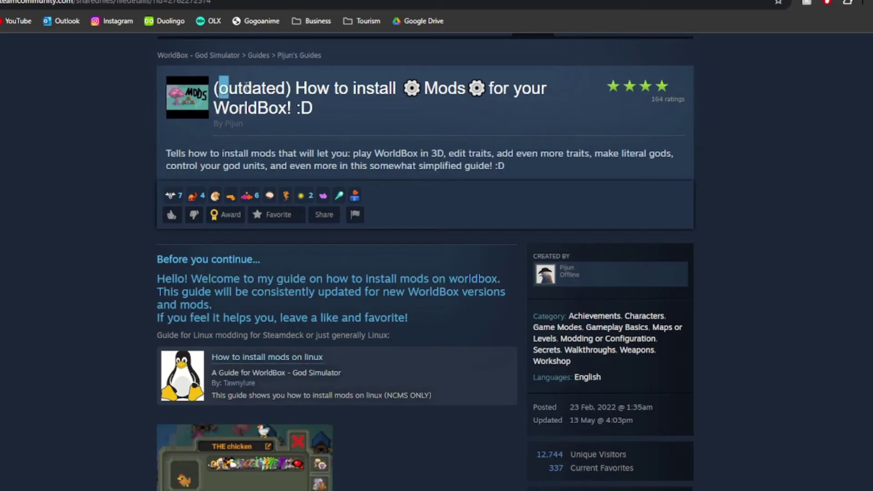
Examine the Steam community guide on installing WorldBox mods, down to the NCMS download link in the NCMS mods list.
drag(246, 86, 331, 114)
click(333, 112)
drag(299, 81, 524, 113)
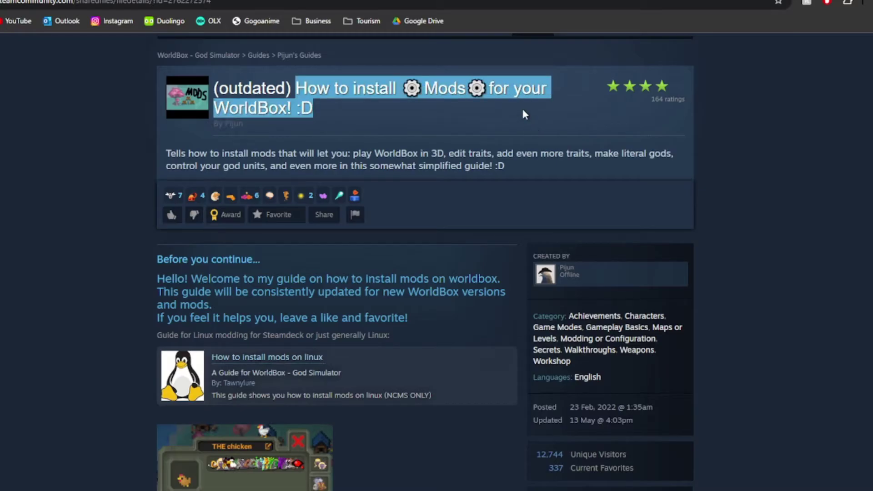
scroll(476, 133, down, 15)
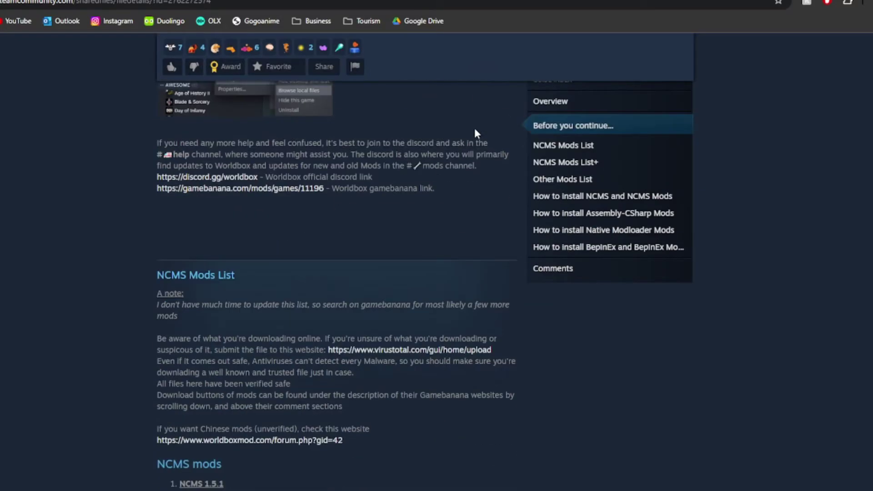
scroll(475, 129, down, 4)
scroll(243, 181, up, 1)
scroll(242, 179, down, 4)
drag(157, 162, 234, 166)
scroll(234, 166, up, 2)
triple_click(209, 309)
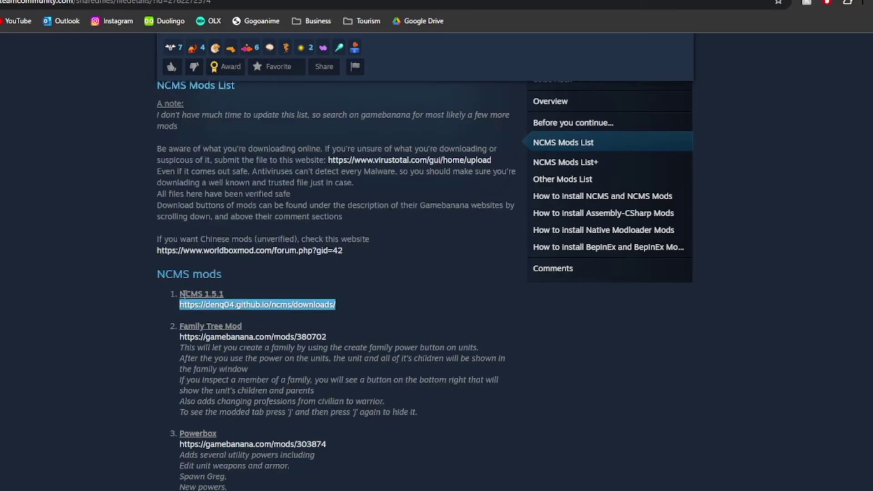
drag(366, 304, 213, 304)
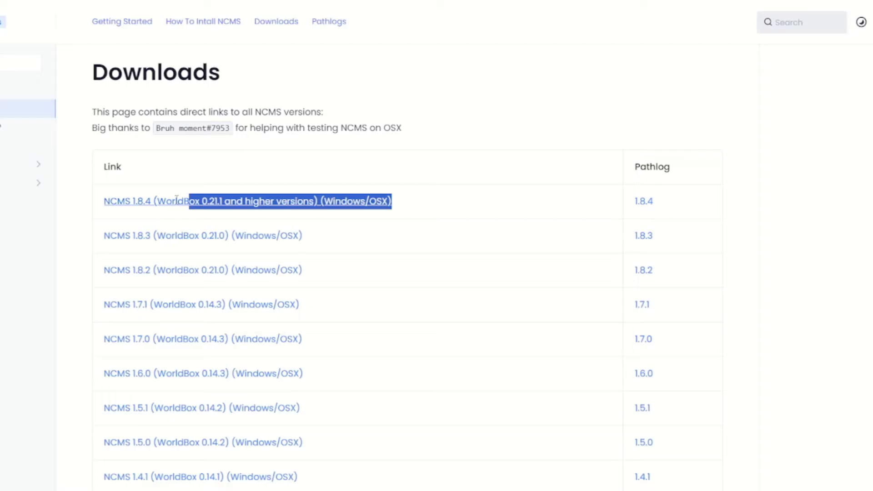
Locate the NCMS 1.8.4 download for WorldBox 0.21.1 and higher, and bring up the ncms.1.8.4 archive in the Downloads folder.
drag(176, 200, 101, 200)
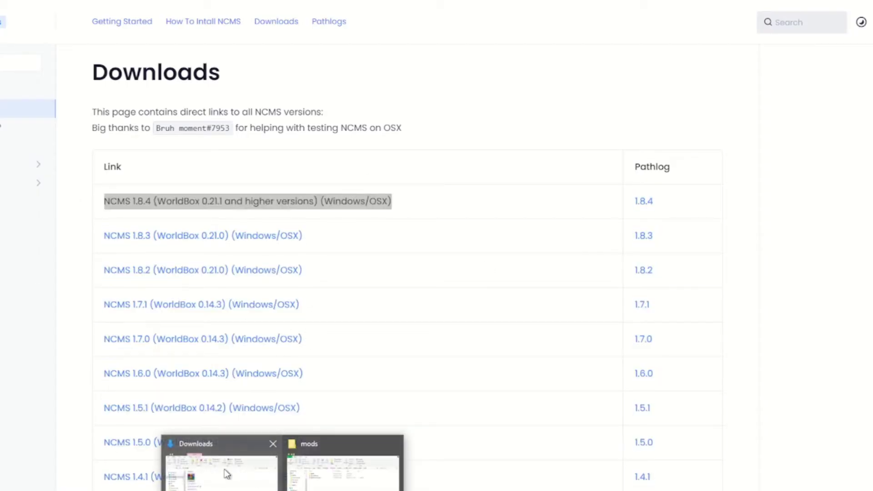
click(201, 473)
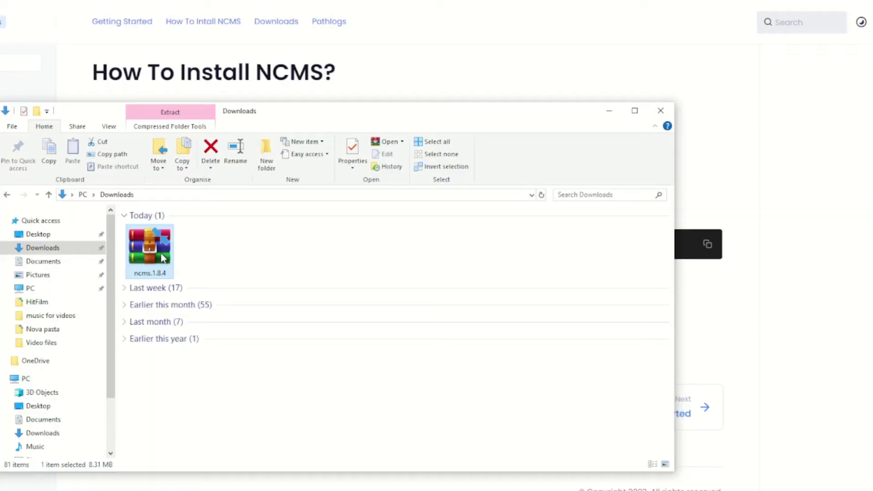
click(185, 275)
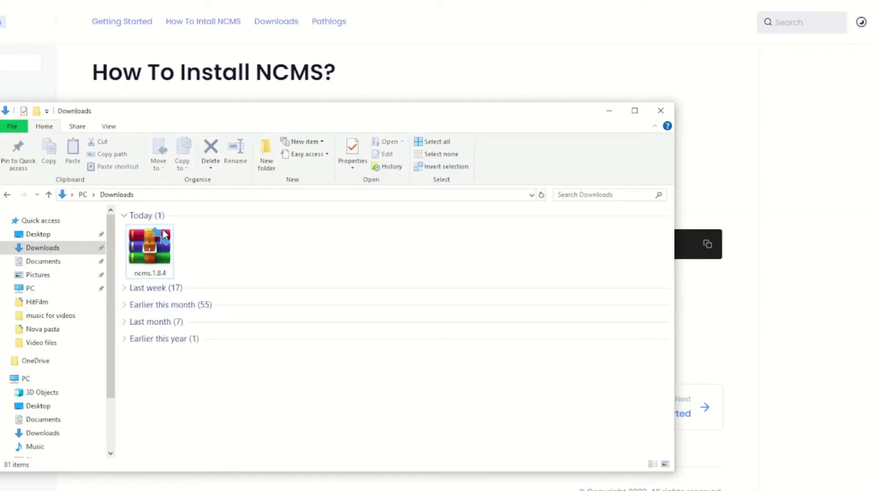
drag(300, 118, 361, 109)
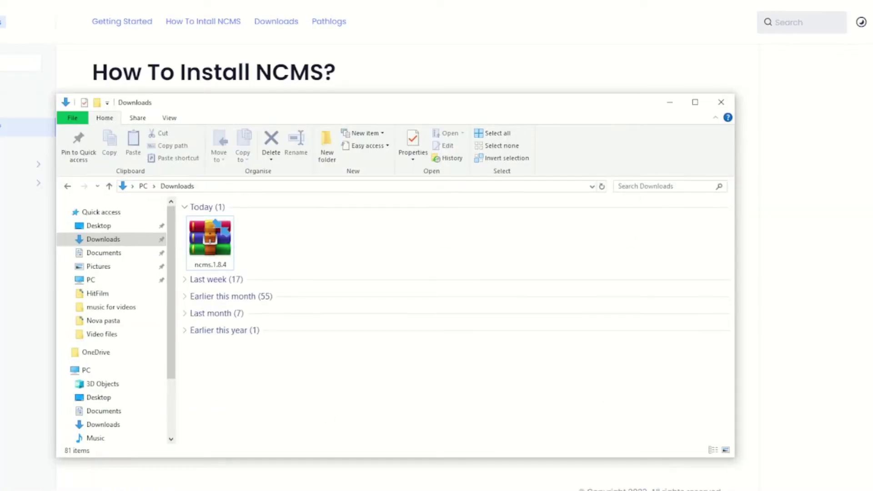
Switch to Steam and open the installation folder of WorldBox - God Simulator.
key(alt+Tab)
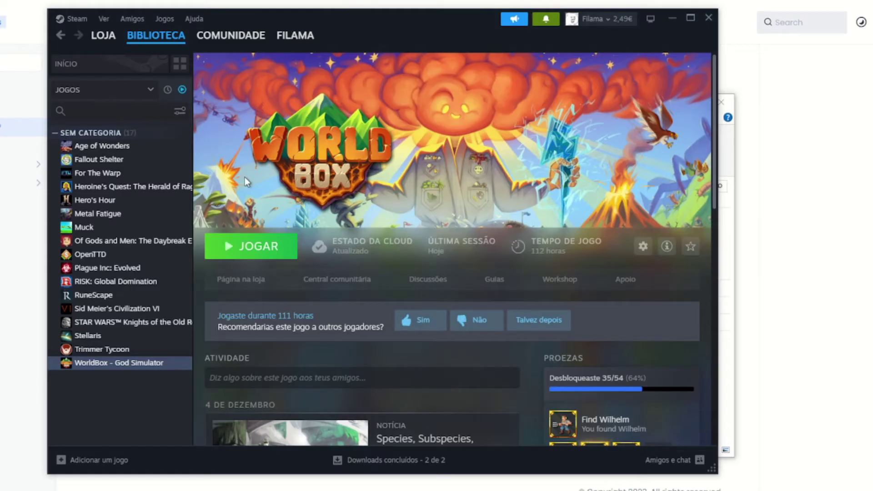
click(643, 247)
mouse_move(583, 305)
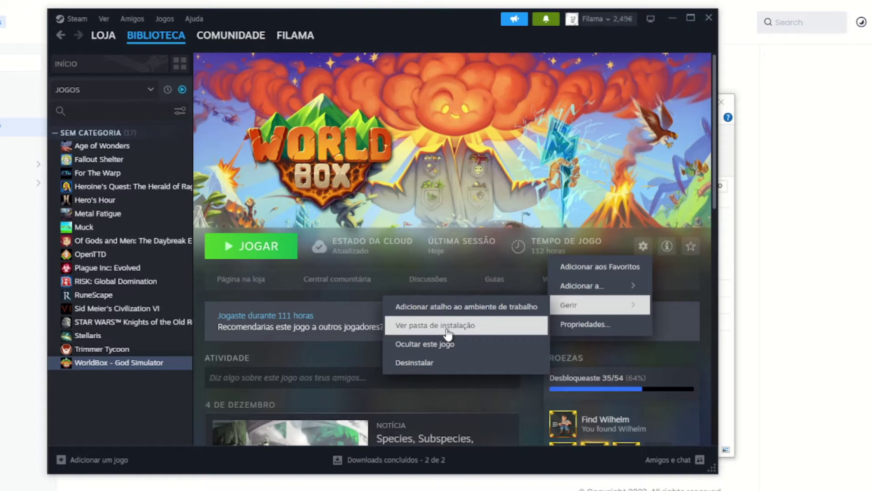
click(448, 335)
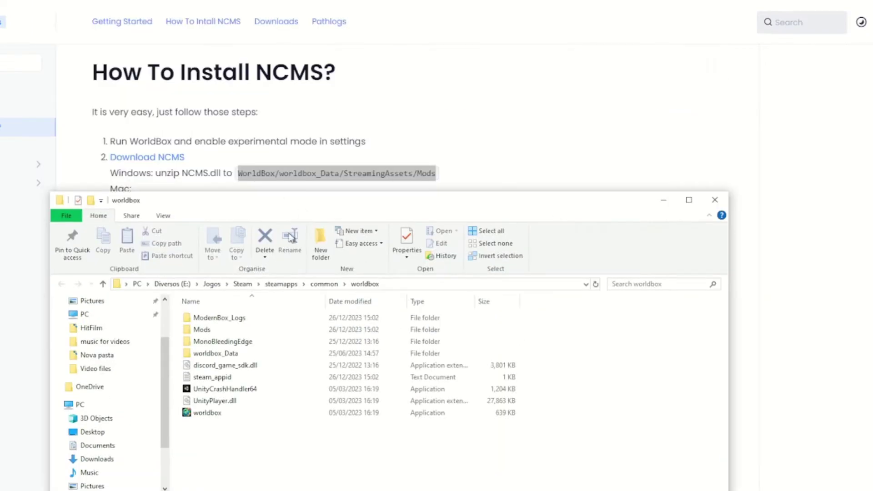
Open the mods folder inside worldbox_Data and StreamingAssets in the game's installation folder.
double_click(217, 354)
double_click(223, 354)
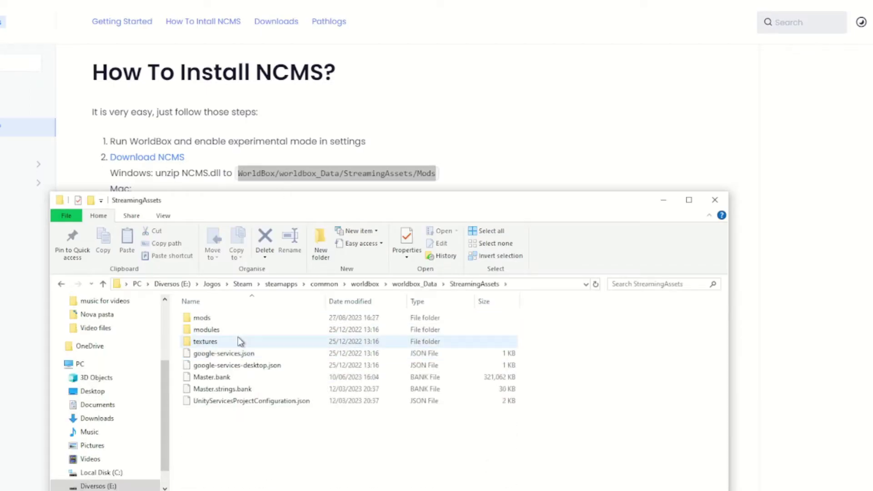
double_click(224, 318)
drag(238, 379, 232, 344)
click(286, 403)
drag(309, 414, 301, 433)
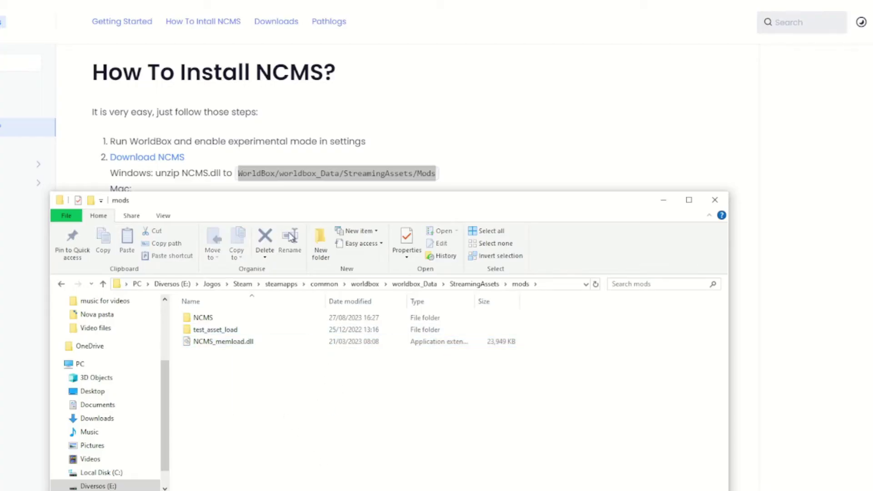
Switch to the browser, open the ModernBox mod page on GameBanana, and look through its trailer, credits and updates.
key(alt+Tab)
click(216, 1)
drag(147, 202, 350, 287)
scroll(321, 283, down, 5)
scroll(447, 282, down, 6)
scroll(445, 284, down, 3)
scroll(446, 285, up, 15)
scroll(413, 317, up, 1)
click(348, 286)
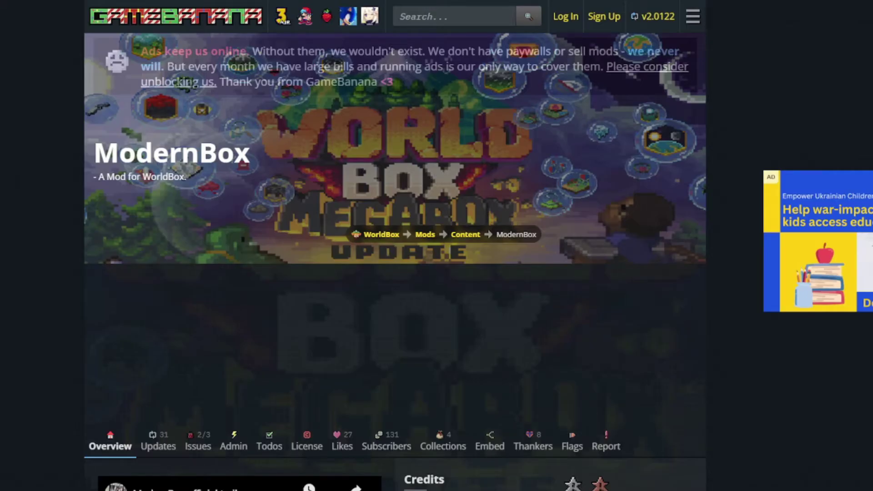
scroll(24, 247, down, 8)
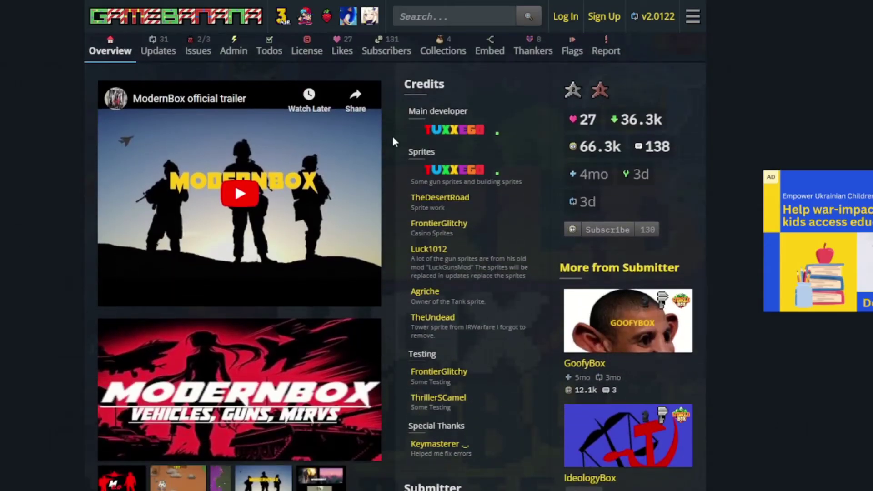
scroll(519, 219, down, 4)
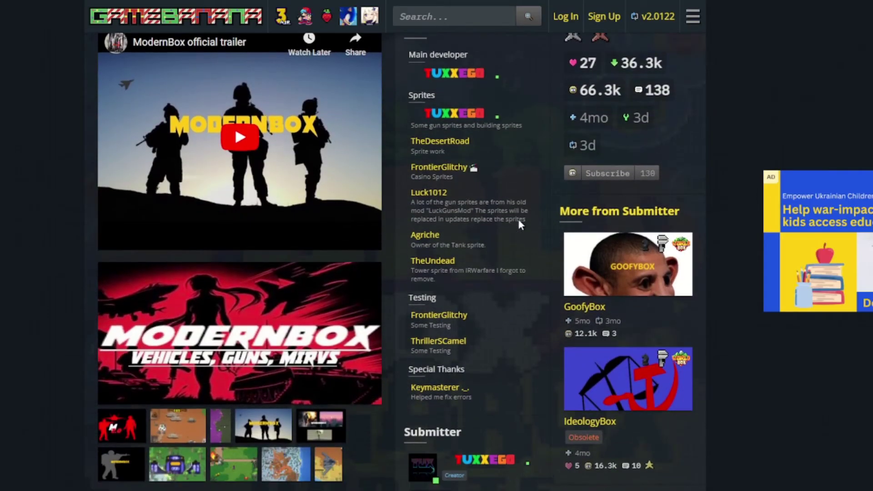
scroll(520, 221, down, 15)
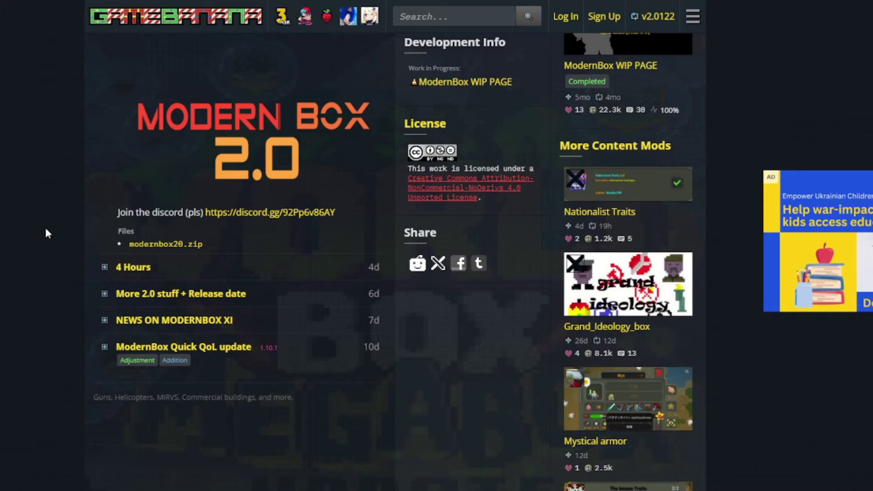
scroll(46, 229, down, 12)
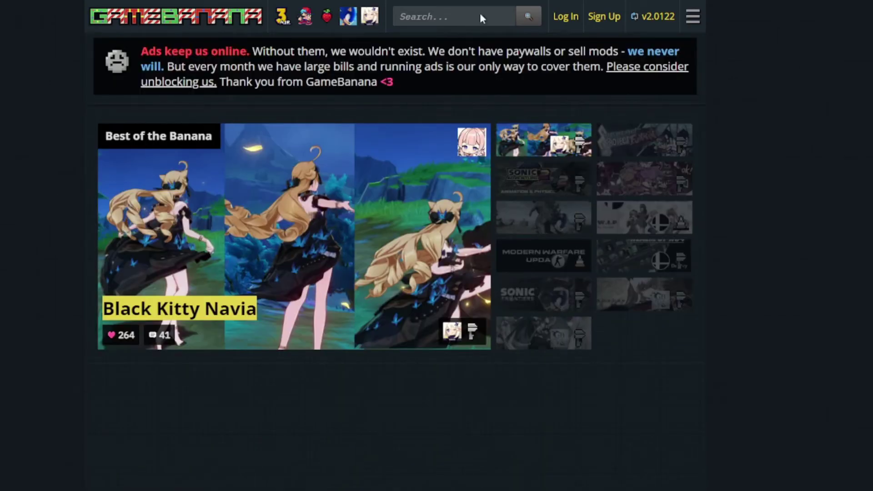
Open GameBanana's WorldBox section and browse its mods sorted by Updated.
click(398, 16)
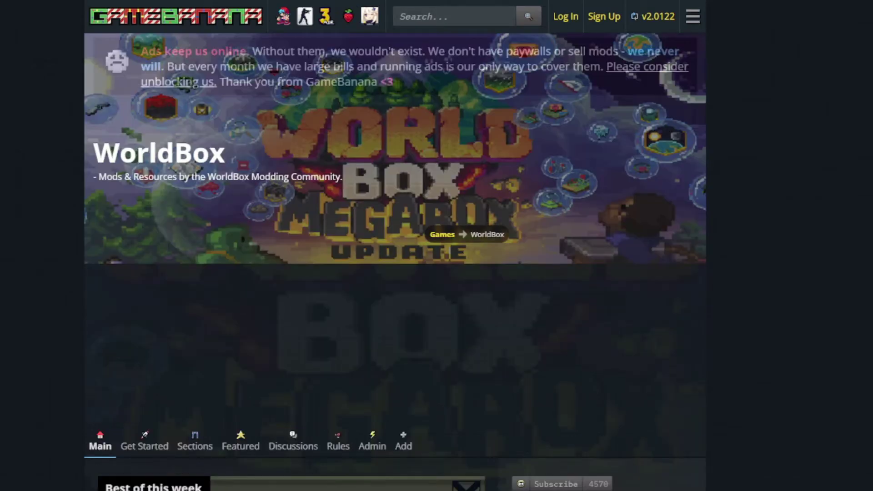
scroll(133, 176, down, 15)
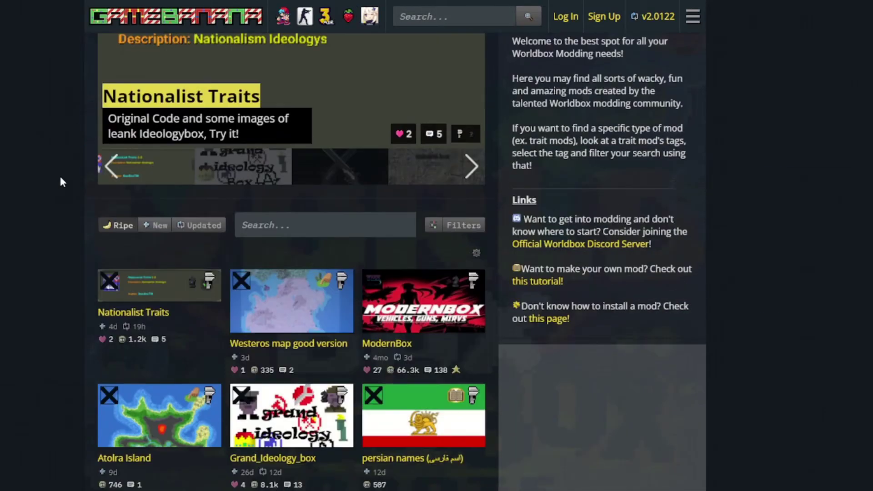
scroll(62, 182, up, 5)
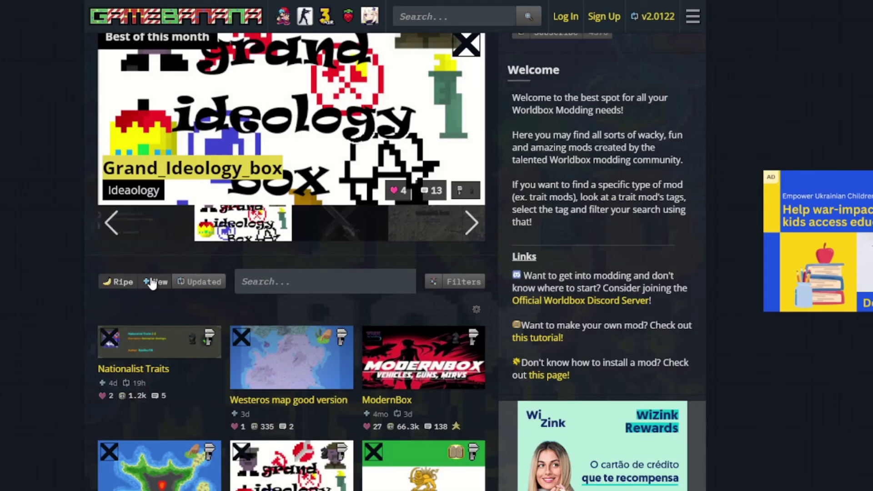
click(199, 283)
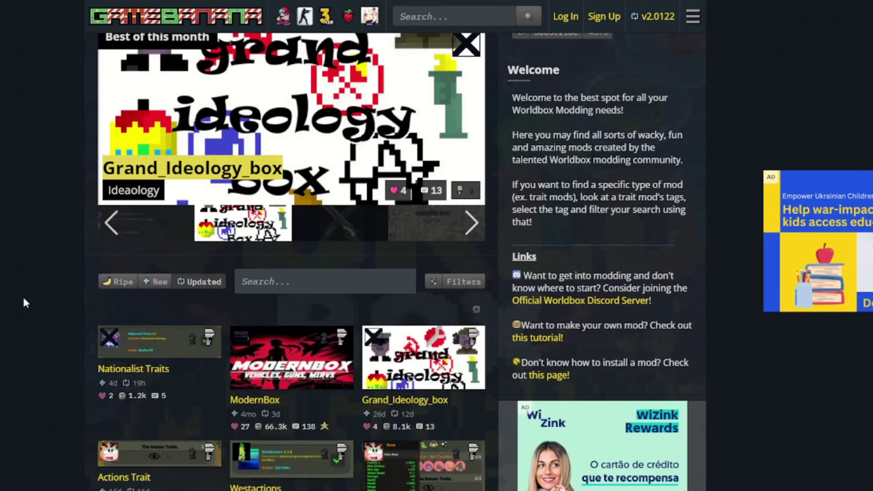
scroll(9, 314, down, 2)
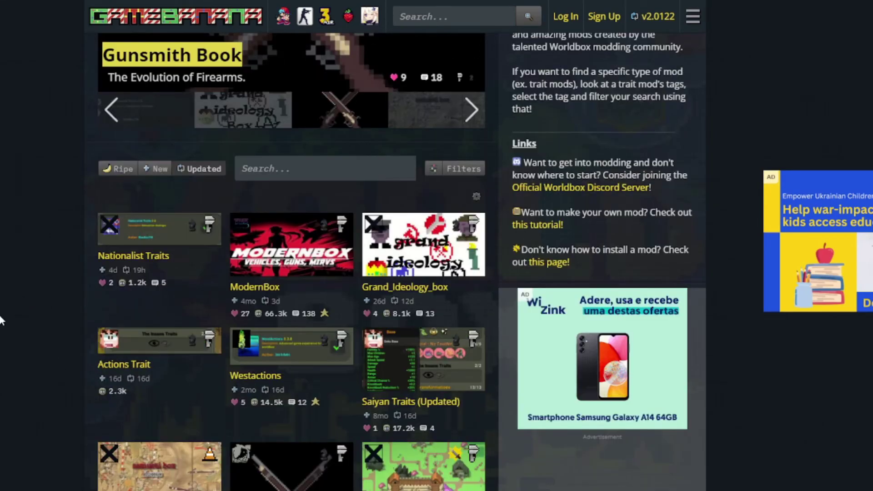
scroll(2, 318, up, 1)
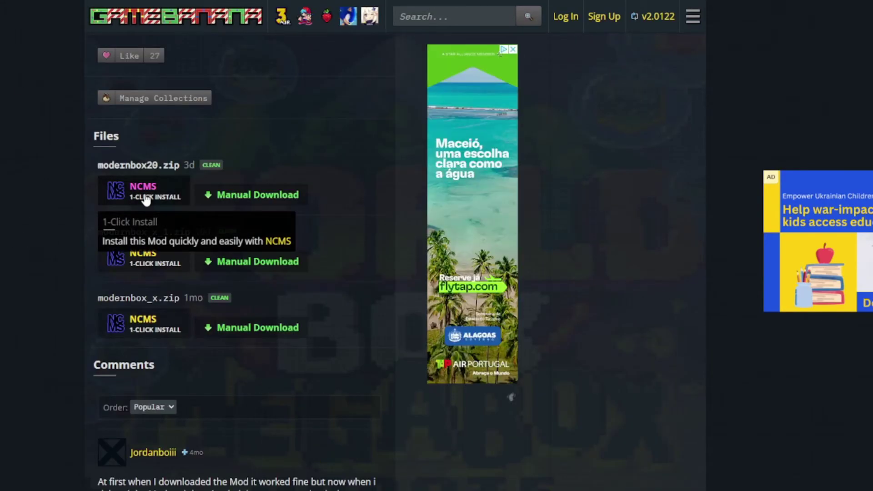
Install modernbox20.zip from the ModernBox page with the NCMS 1-Click Install and confirm the installation in WorldBox.
click(145, 200)
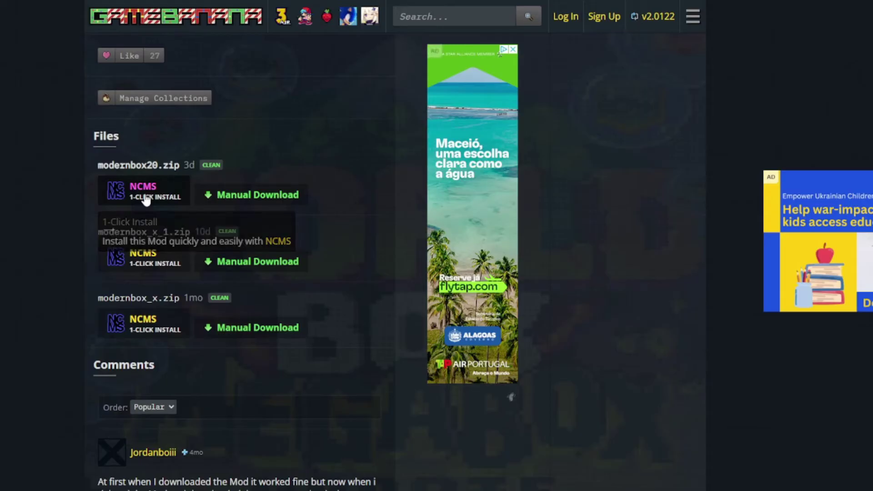
click(458, 71)
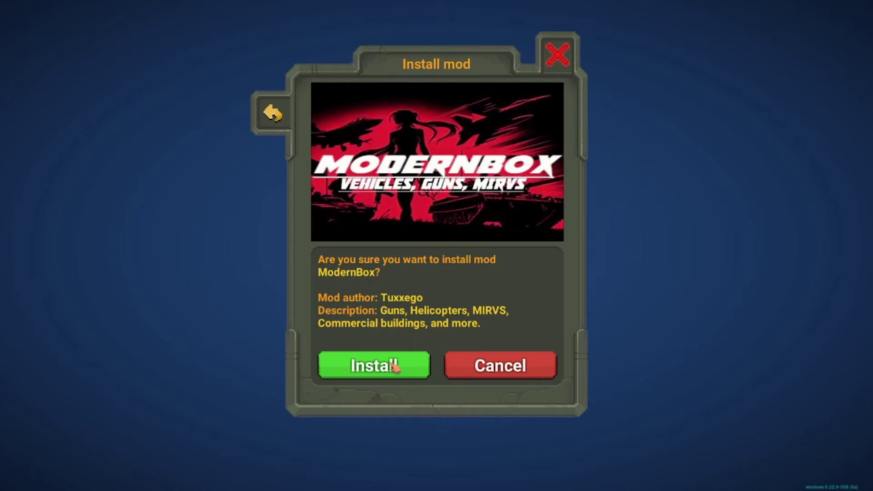
click(395, 366)
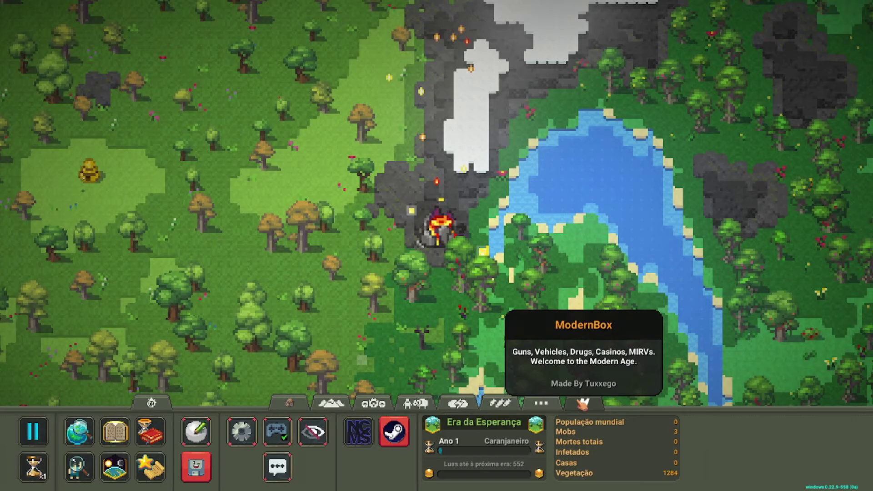
Open the ModernBox powers in the game world and select the green bomb power.
click(583, 403)
scroll(407, 459, down, 2)
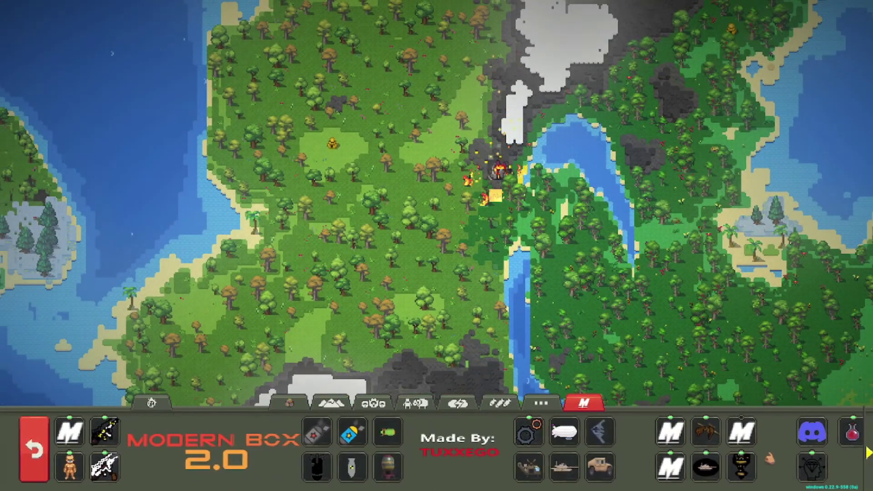
scroll(407, 458, up, 4)
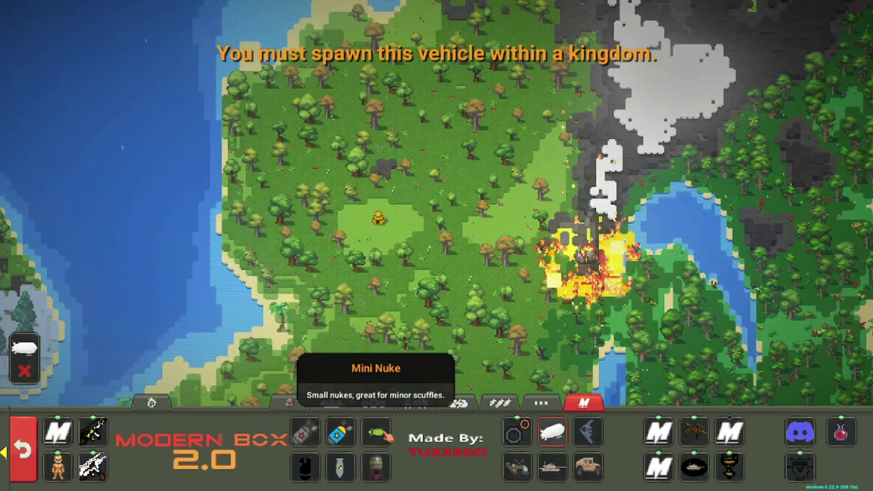
click(381, 432)
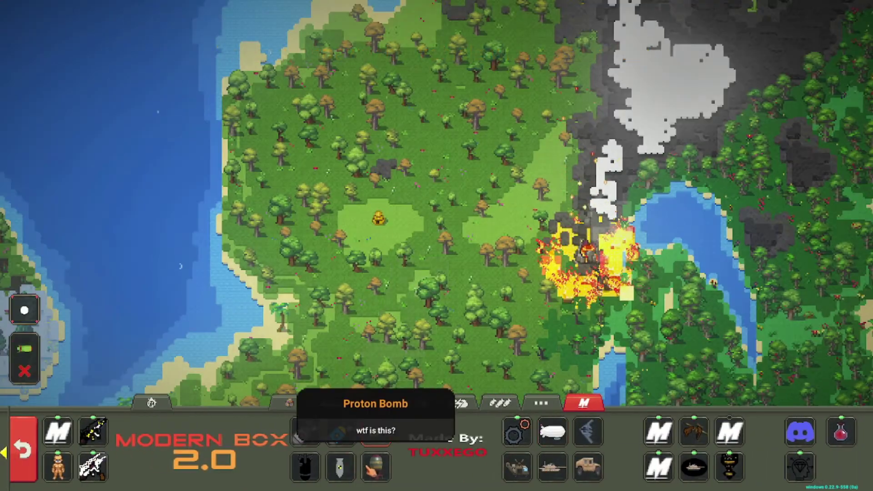
scroll(405, 176, down, 5)
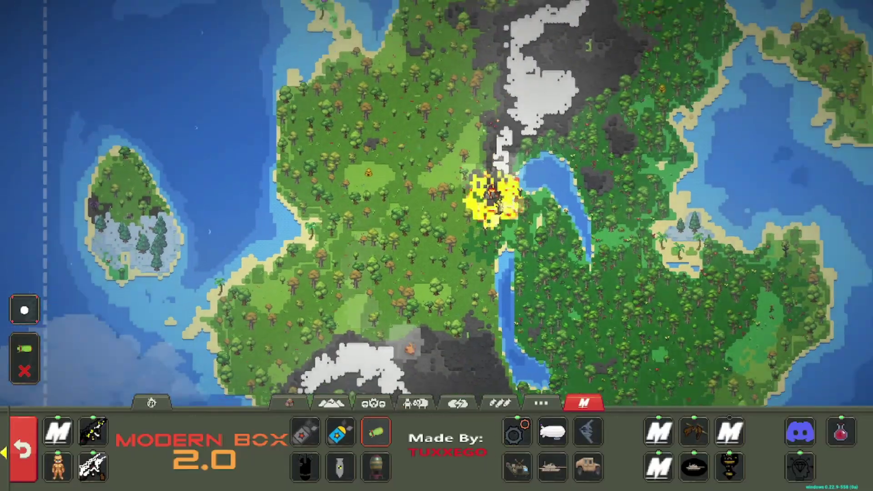
scroll(405, 176, down, 3)
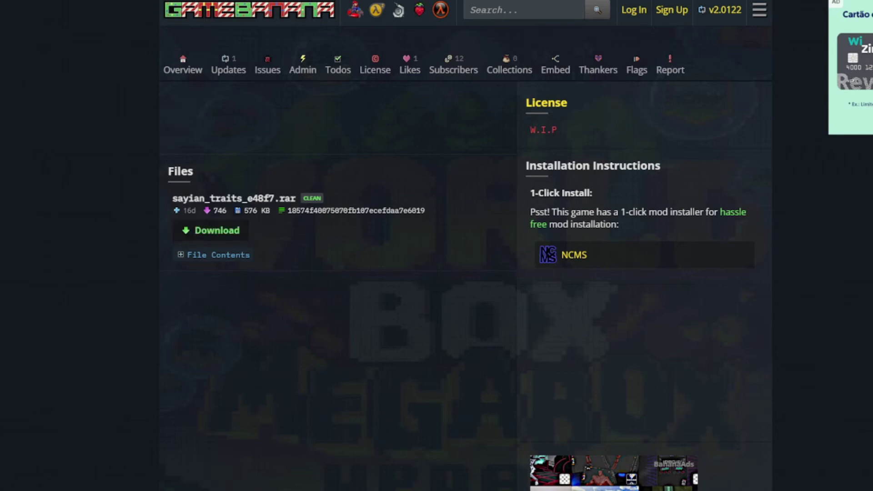
Switch to File Explorer and select the Sayian Traits folder inside the extracted sayian_traits_e48f7 folder in Downloads.
key(alt+Tab)
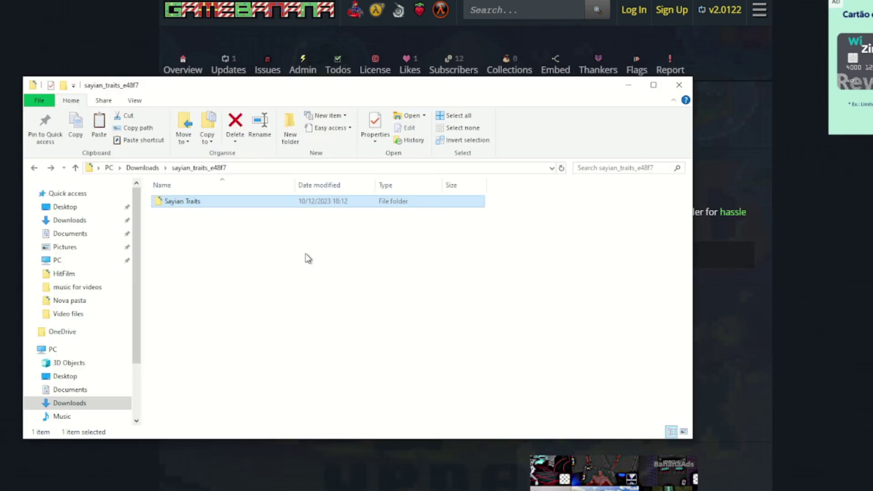
click(136, 168)
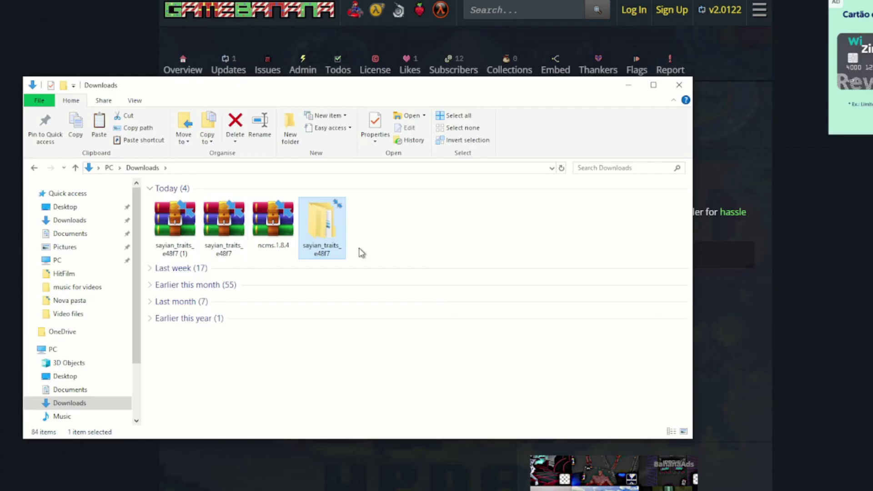
double_click(334, 240)
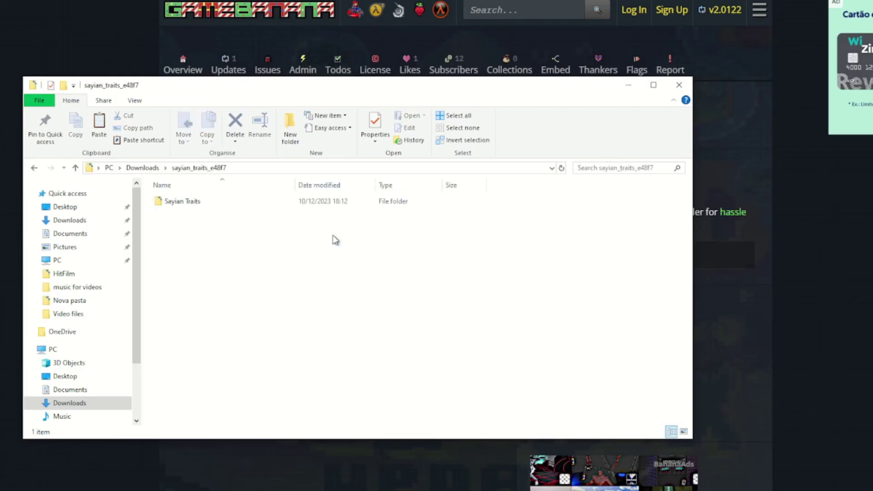
drag(196, 225, 184, 202)
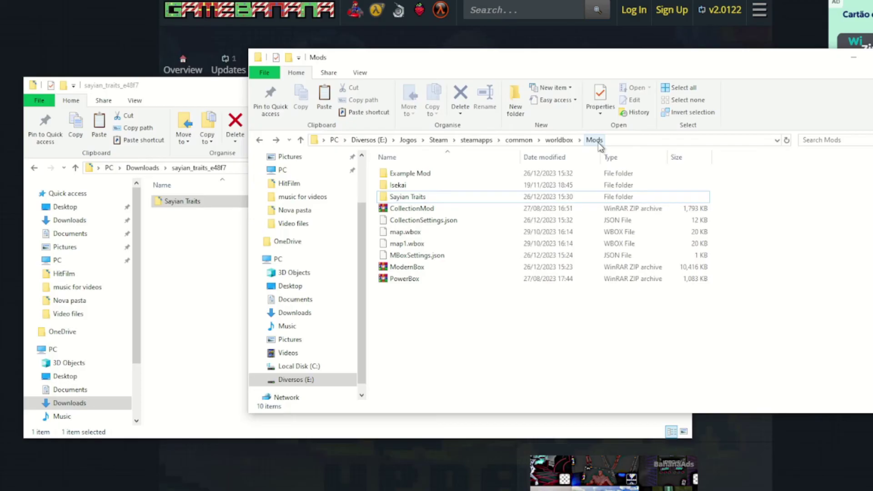
Inspect the Example Mod, Sayian Traits and Isekai folders inside worldbox's Mods folder, and switch to WorldBox to view its mod list.
double_click(423, 176)
key(alt+Left)
double_click(417, 175)
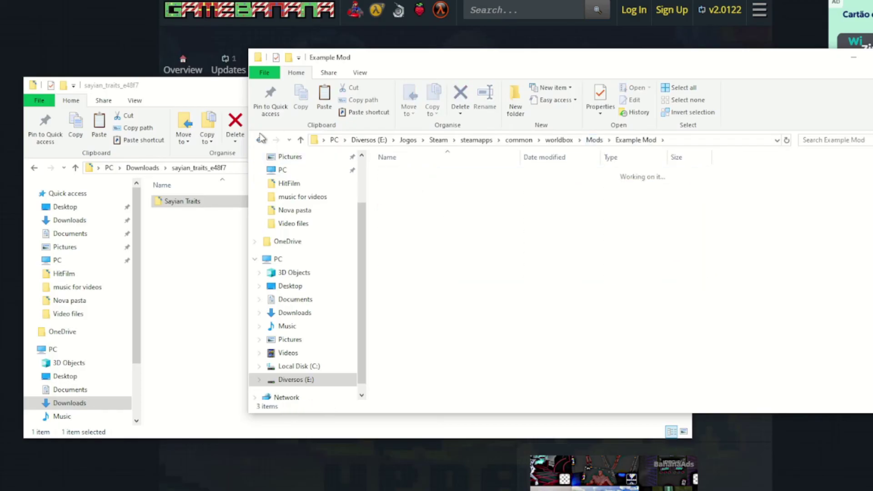
key(alt+Left)
double_click(460, 197)
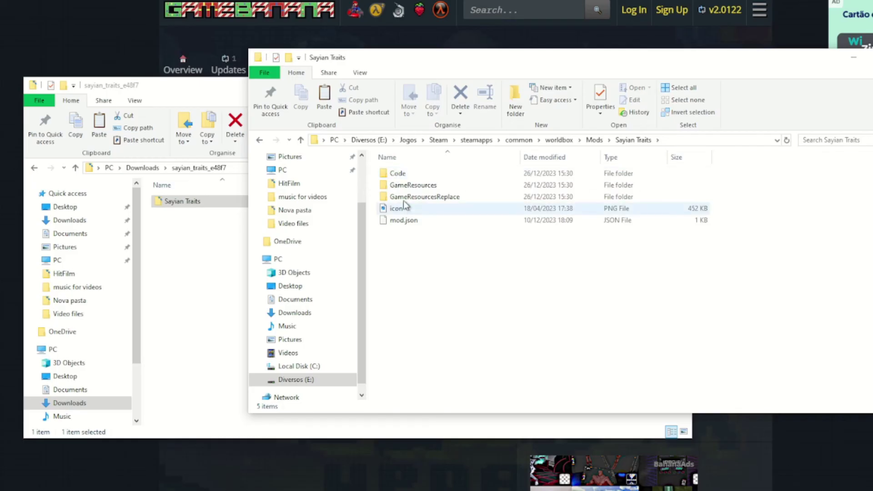
key(alt+Left)
double_click(392, 185)
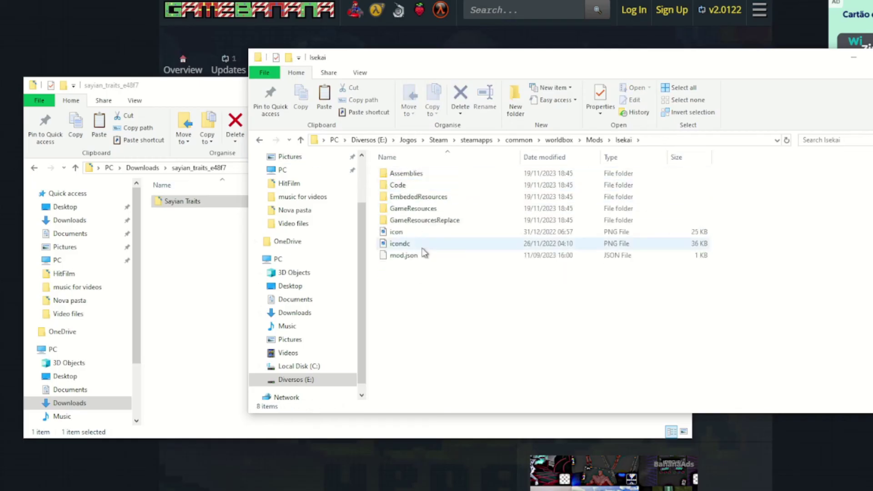
key(alt+Left)
mouse_move(409, 489)
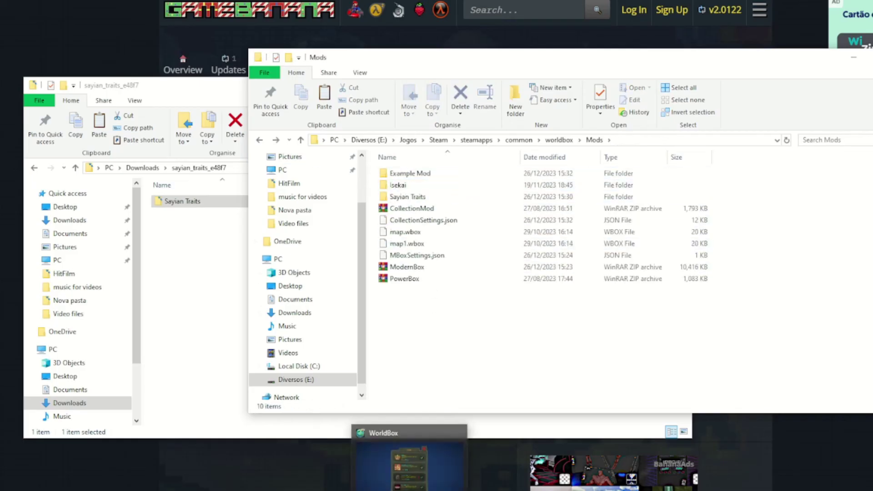
click(410, 473)
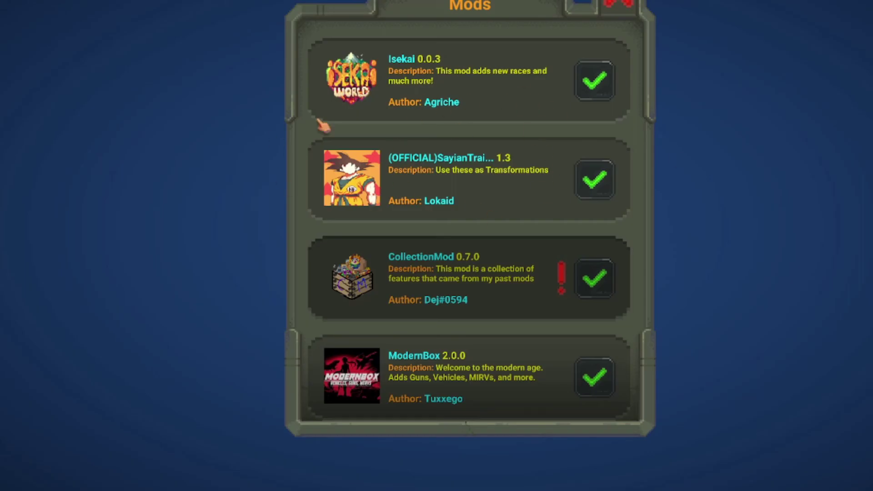